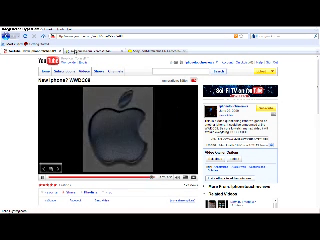
# Search Swagbucks for 'WWDC' and open the WWDC 2009 site from the results
pyautogui.click(85, 50)
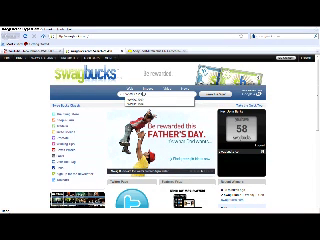
pyautogui.press('Return')
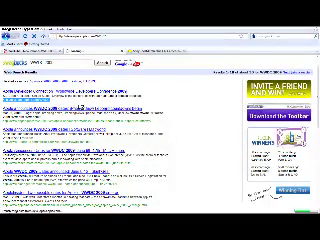
pyautogui.click(80, 106)
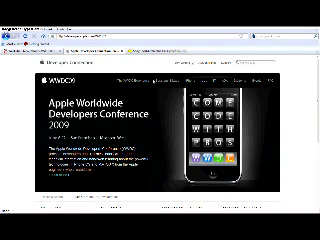
# Open The WWDC Experience page from the WWDC 2009 homepage
pyautogui.click(135, 79)
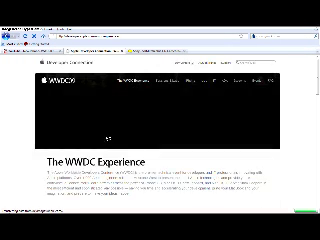
pyautogui.scroll(-3, 107, 136)
pyautogui.scroll(-2, 107, 140)
pyautogui.scroll(-3, 107, 140)
pyautogui.scroll(-2, 110, 140)
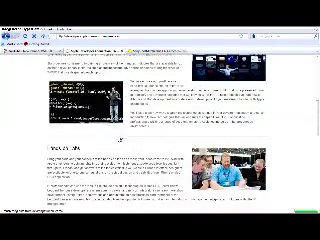
pyautogui.scroll(-3, 115, 140)
pyautogui.scroll(-2, 120, 142)
pyautogui.scroll(-2, 120, 142)
pyautogui.scroll(4, 120, 142)
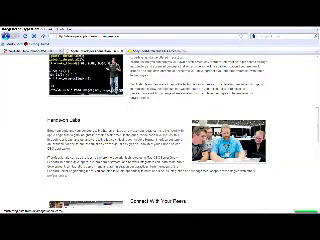
pyautogui.scroll(4, 120, 142)
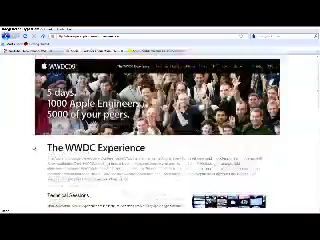
pyautogui.scroll(2, 120, 142)
# View the Sessions & Labs page, go back, then open iPhone Development at WWDC
pyautogui.click(163, 80)
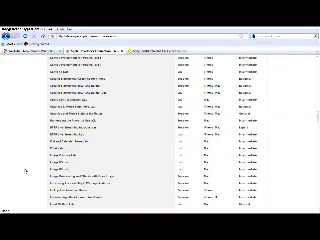
pyautogui.click(14, 27)
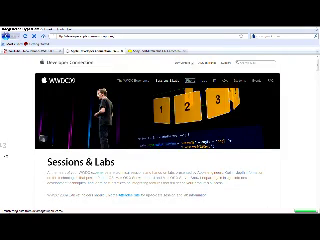
pyautogui.click(14, 27)
pyautogui.scroll(-3, 8, 152)
pyautogui.scroll(-2, 8, 152)
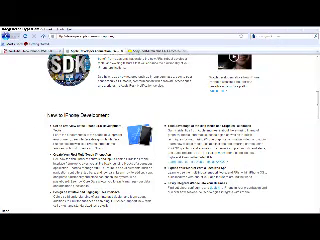
pyautogui.scroll(3, 5, 140)
pyautogui.scroll(-3, 5, 140)
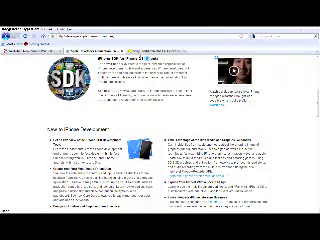
pyautogui.scroll(-4, 22, 112)
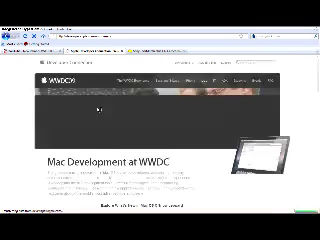
pyautogui.scroll(-3, 98, 130)
pyautogui.scroll(-2, 98, 130)
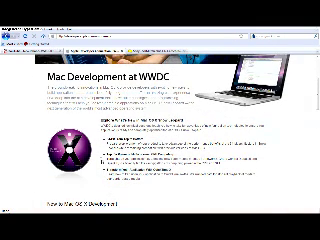
pyautogui.scroll(-3, 124, 152)
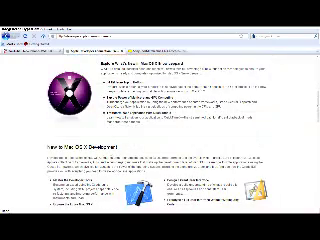
pyautogui.scroll(3, 124, 152)
pyautogui.scroll(2, 124, 152)
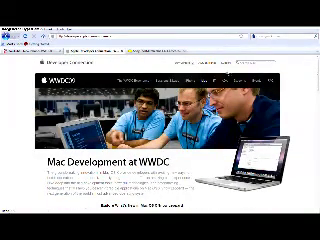
# View the Information Technologies and Apple Design Awards 2009 pages, then reload with F5
pyautogui.click(214, 81)
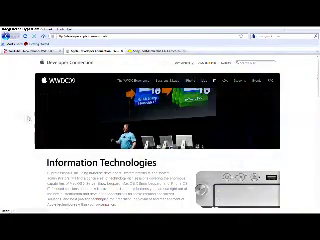
pyautogui.scroll(-3, 160, 150)
pyautogui.scroll(-1, 160, 150)
pyautogui.scroll(4, 160, 150)
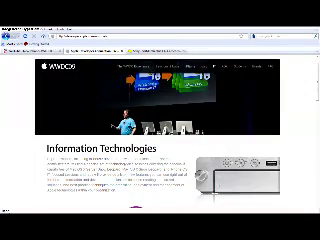
pyautogui.click(224, 68)
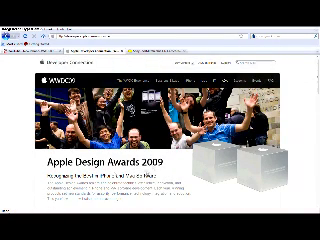
pyautogui.scroll(-1, 30, 157)
pyautogui.scroll(-3, 30, 157)
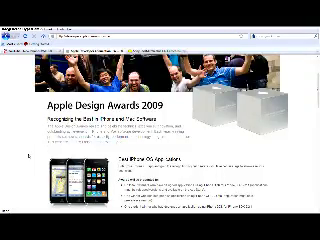
pyautogui.press('F5')
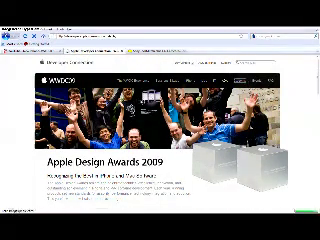
pyautogui.scroll(-3, 160, 140)
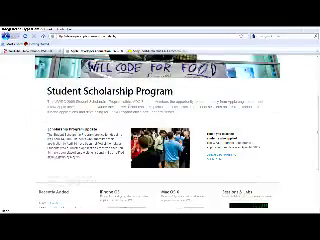
pyautogui.scroll(2, 160, 140)
pyautogui.scroll(2, 160, 140)
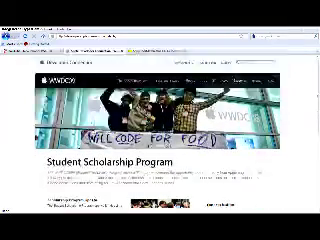
# Open the WWDC Events page, then switch to the Best Buy Sony Webbie HD tab
pyautogui.click(258, 81)
pyautogui.scroll(-3, 160, 140)
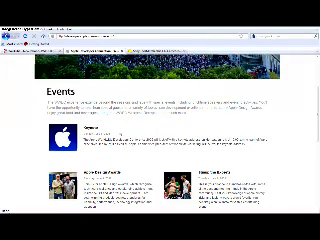
pyautogui.scroll(-3, 118, 135)
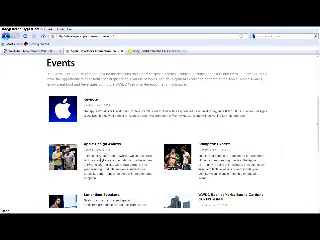
pyautogui.scroll(-3, 118, 135)
pyautogui.scroll(-3, 120, 150)
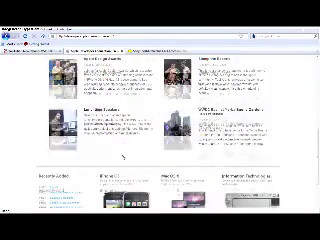
pyautogui.scroll(4, 120, 155)
pyautogui.scroll(4, 120, 158)
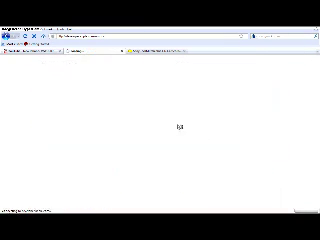
pyautogui.scroll(-2, 146, 109)
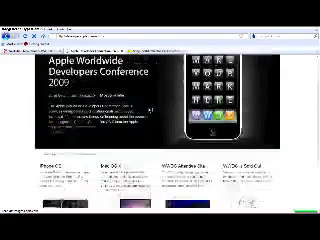
pyautogui.scroll(2, 146, 109)
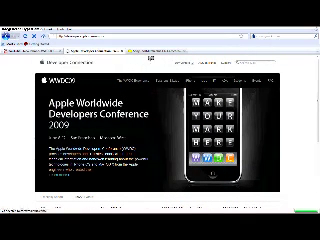
pyautogui.hotkey('ctrl', 'Tab')
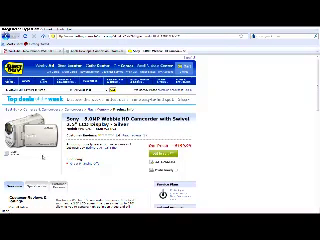
pyautogui.scroll(-2, 160, 140)
pyautogui.scroll(-2, 160, 140)
pyautogui.scroll(-2, 160, 140)
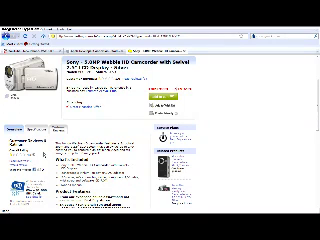
pyautogui.scroll(5, 160, 140)
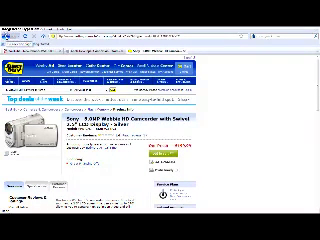
# Go back from the Sony page through the camcorder results to the camcorder-type chooser
pyautogui.click(7, 10)
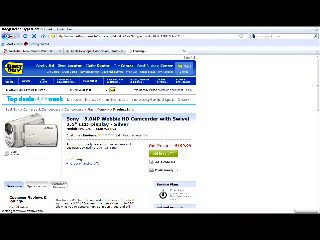
pyautogui.click(8, 18)
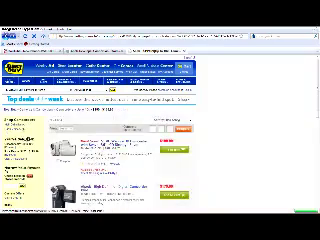
pyautogui.scroll(-3, 160, 130)
pyautogui.scroll(-3, 160, 130)
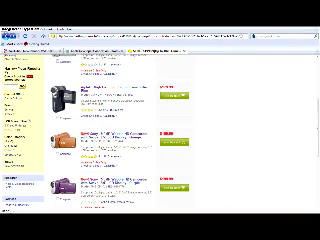
pyautogui.click(8, 18)
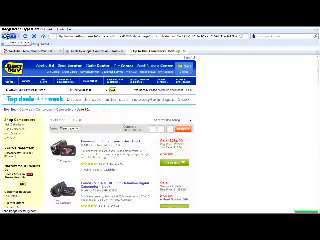
pyautogui.click(8, 18)
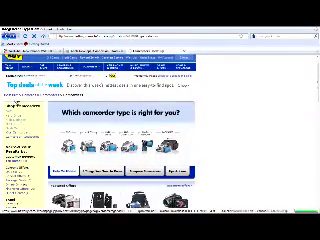
pyautogui.scroll(-3, 160, 130)
pyautogui.scroll(-3, 160, 130)
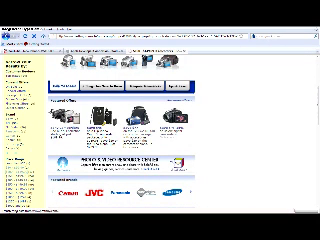
# Open a camcorder list, view the Insignia HD camcorder, then load Top Deals of the Week
pyautogui.click(8, 18)
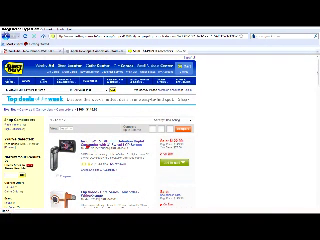
pyautogui.click(110, 142)
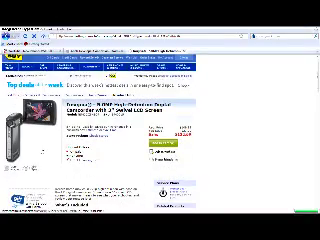
pyautogui.scroll(-1, 160, 130)
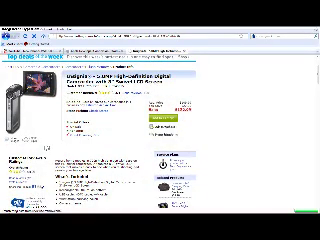
pyautogui.scroll(2, 46, 147)
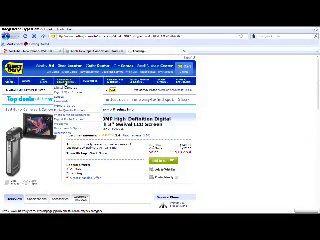
pyautogui.click(16, 22)
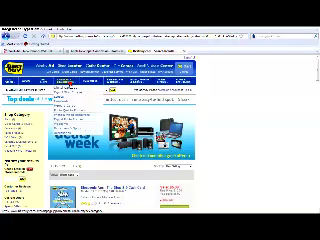
# Open Cameras & Camcorders, then Camcorders, to reach the camcorder-type chooser page
pyautogui.click(66, 90)
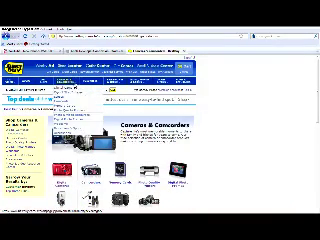
pyautogui.click(66, 102)
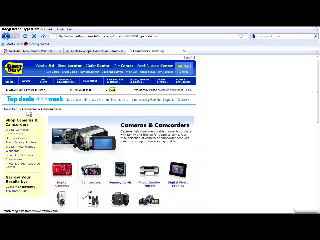
pyautogui.scroll(-3, 120, 150)
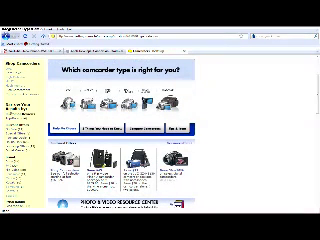